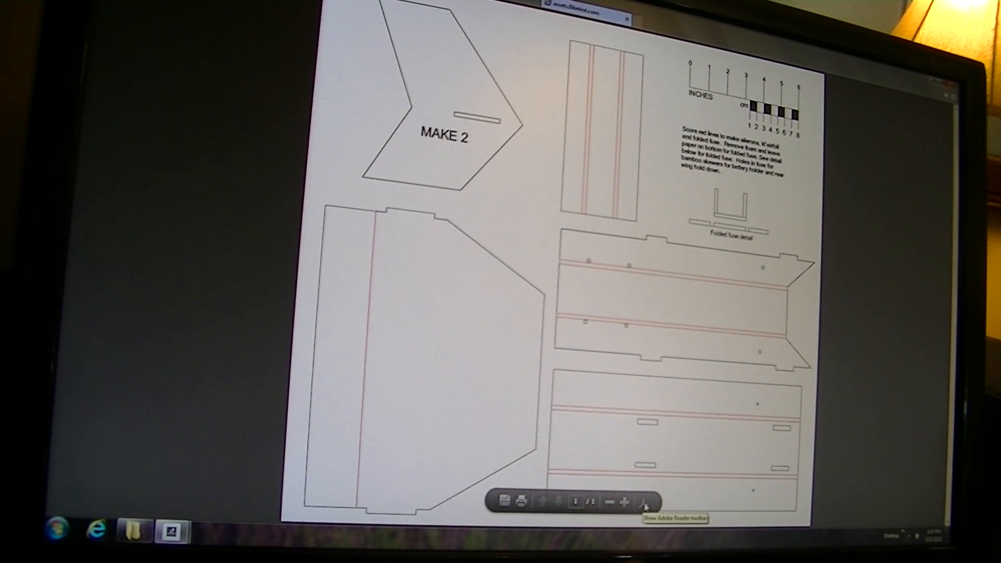
Show the Adobe Reader toolbar so the plans can be zoomed onto the MAKE 2 piece.
left_click(645, 504)
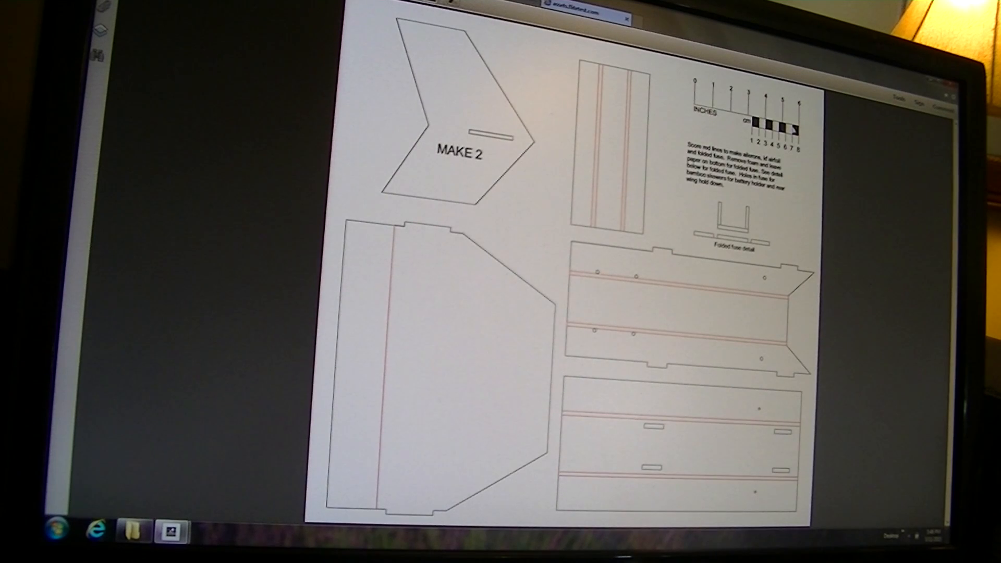
scroll(500, 235, "up", 3)
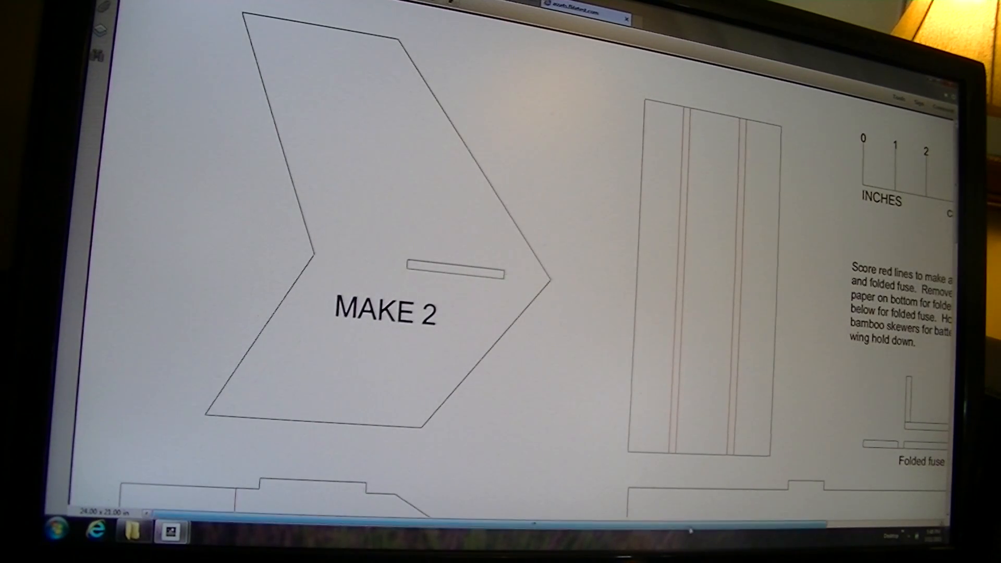
left_click_drag(685, 522, 858, 522)
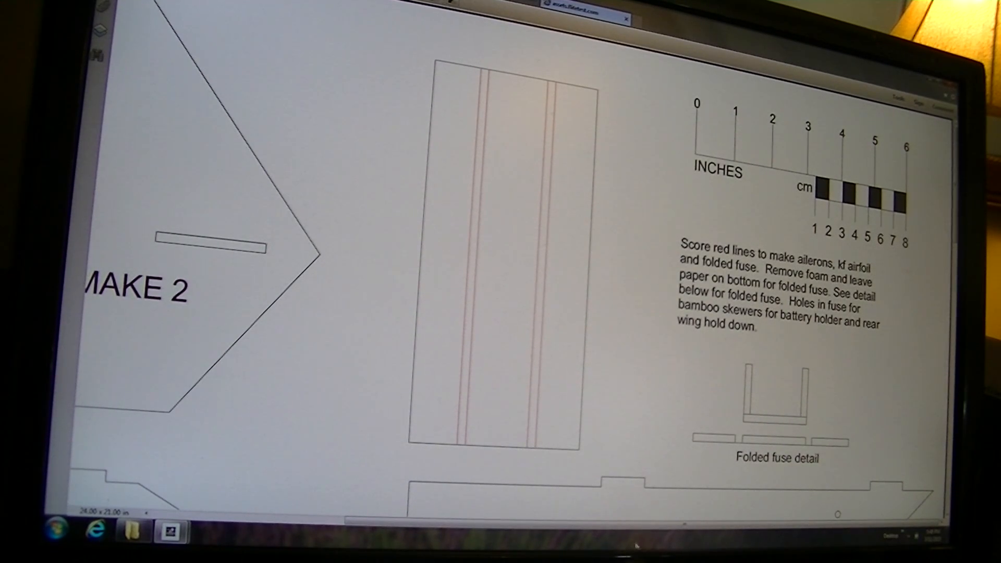
left_click_drag(673, 525, 442, 519)
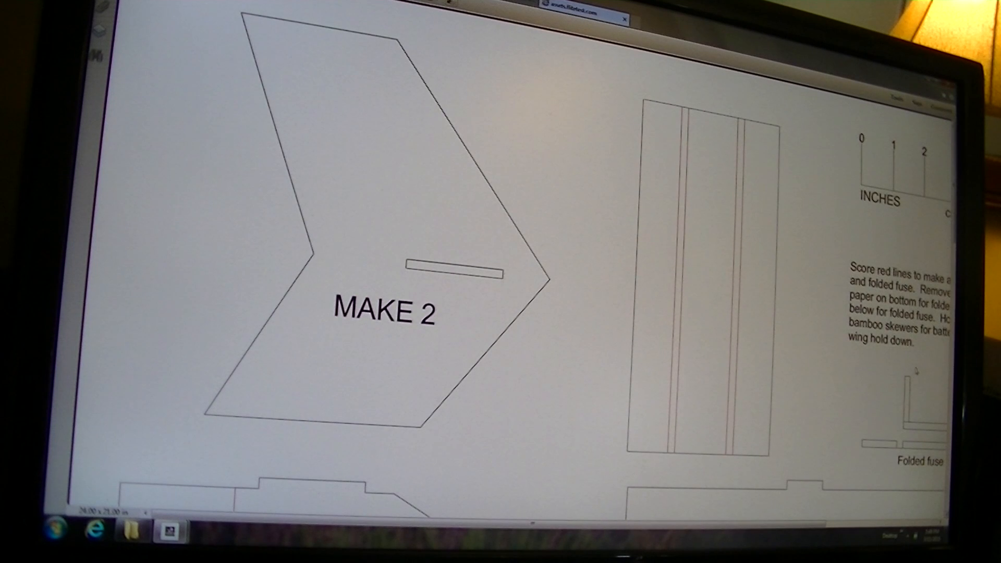
scroll(846, 338, "down", 2)
scroll(844, 343, "down", 2)
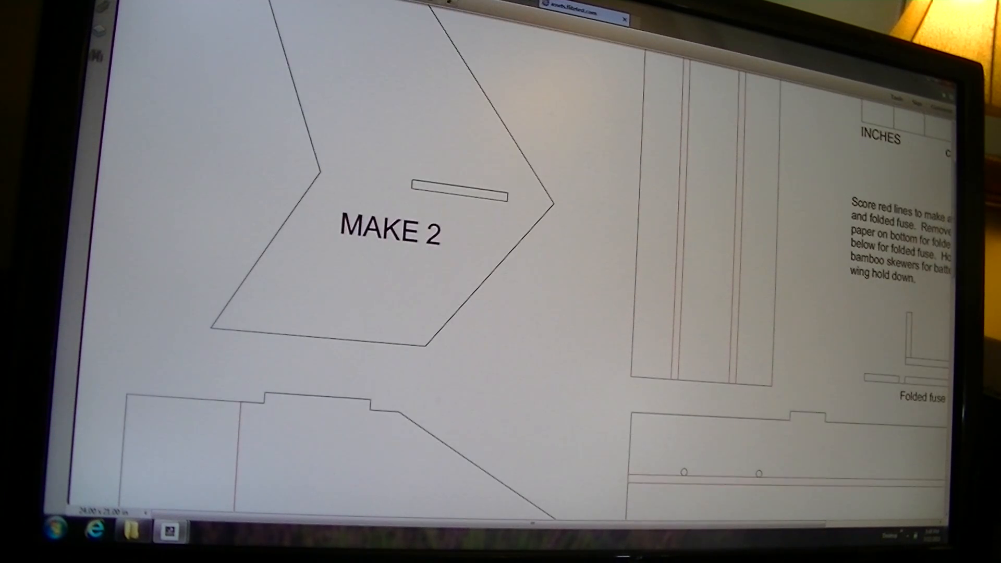
scroll(501, 282, "down", 3)
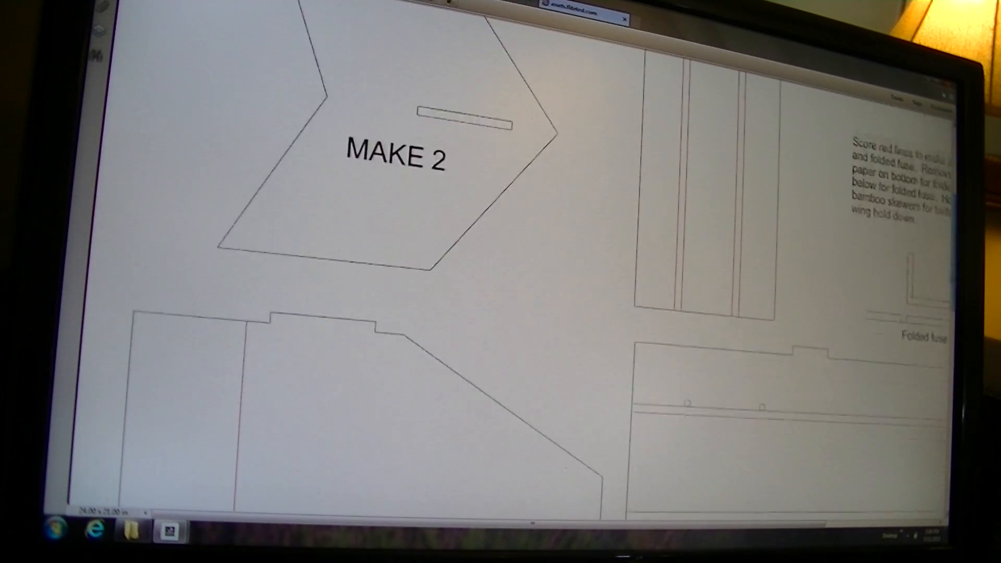
scroll(500, 281, "down", 5)
scroll(501, 281, "down", 2)
scroll(500, 281, "down", 1)
scroll(500, 281, "down", 1)
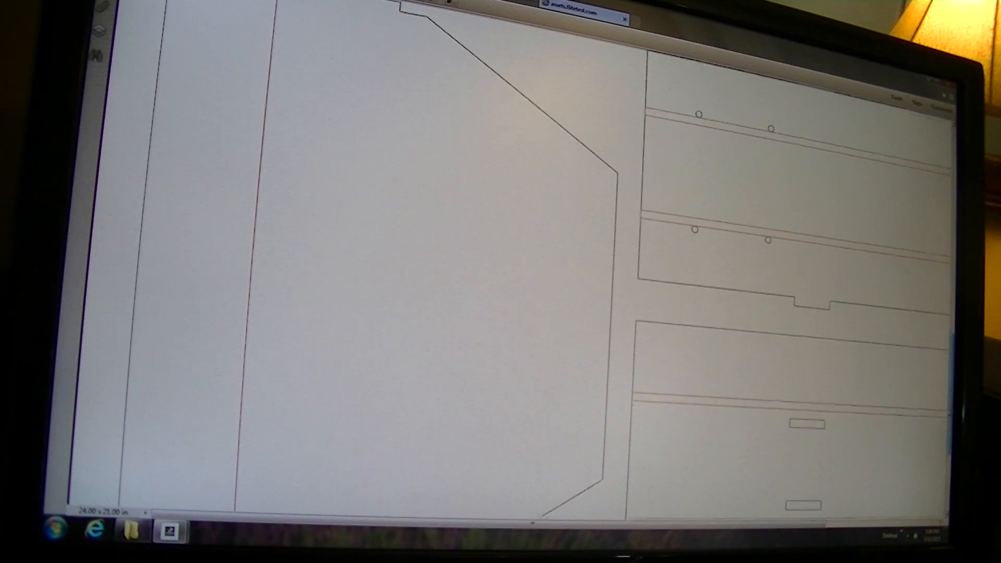
scroll(500, 282, "down", 1)
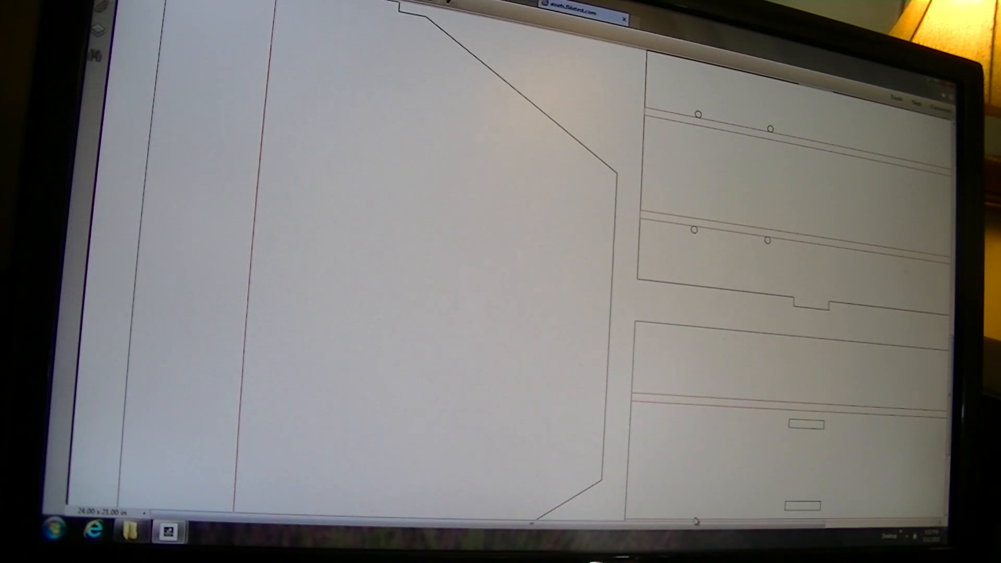
left_click_drag(702, 529, 751, 529)
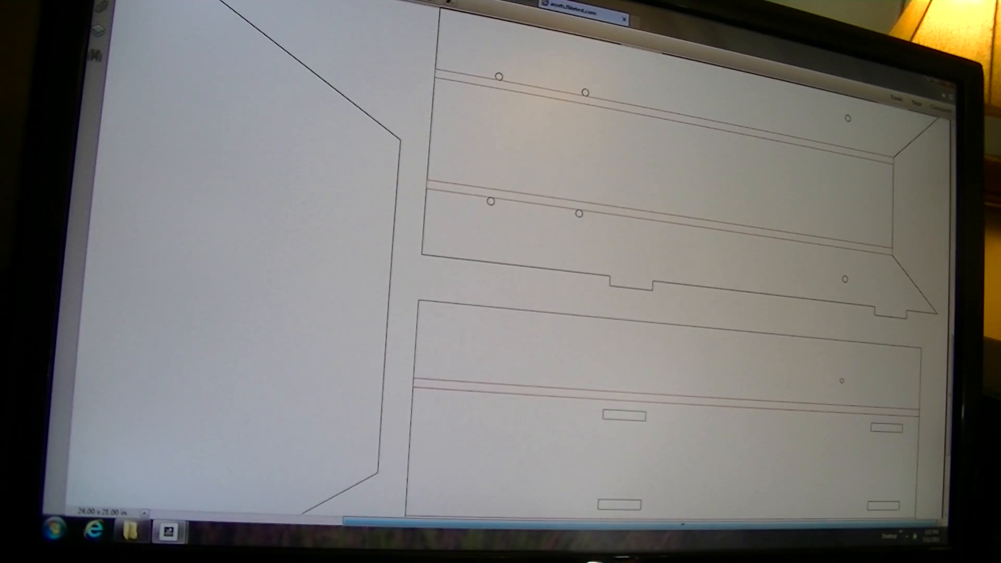
scroll(625, 282, "up", 8)
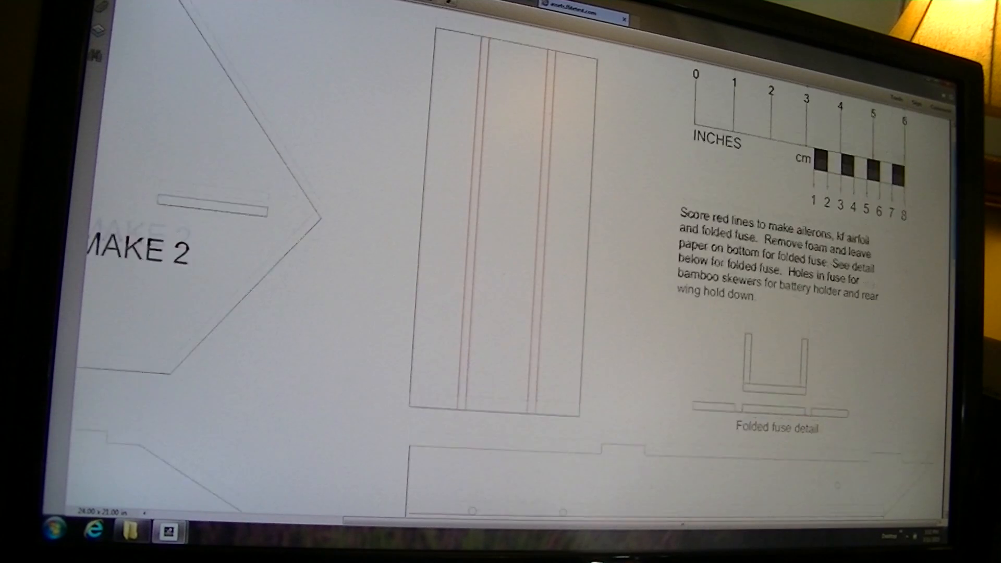